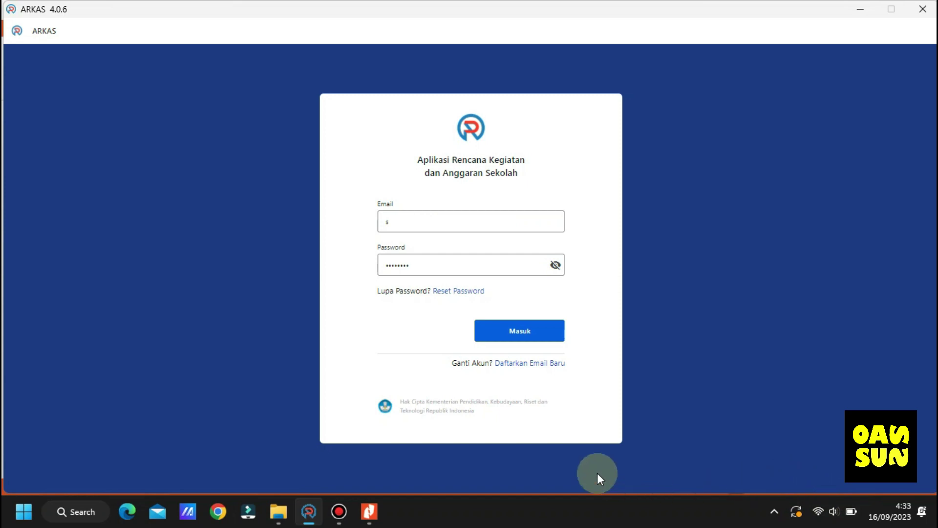
- Sign in and open the Mei 2023 BKU ledger under BOS Reguler 2023 Penatausahaan
{"action": "left_click", "coordinate": [508, 332]}
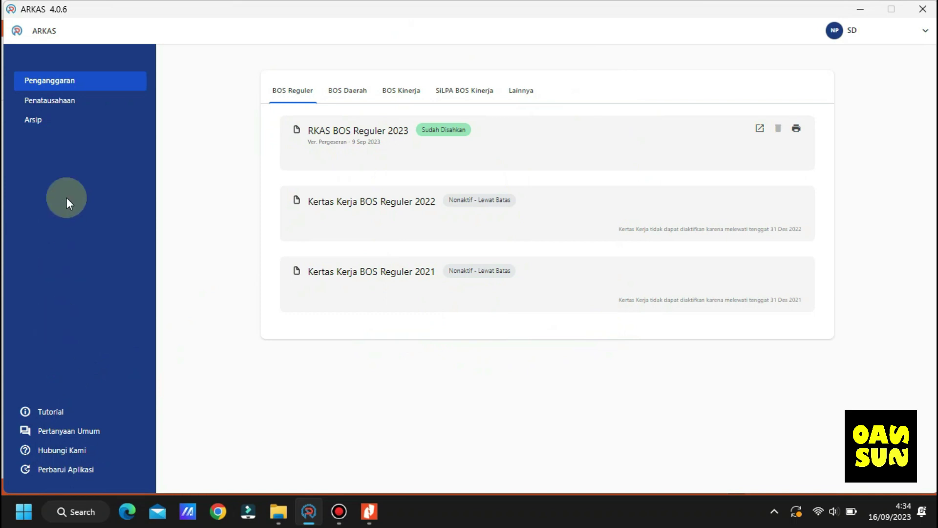
{"action": "left_click", "coordinate": [66, 106]}
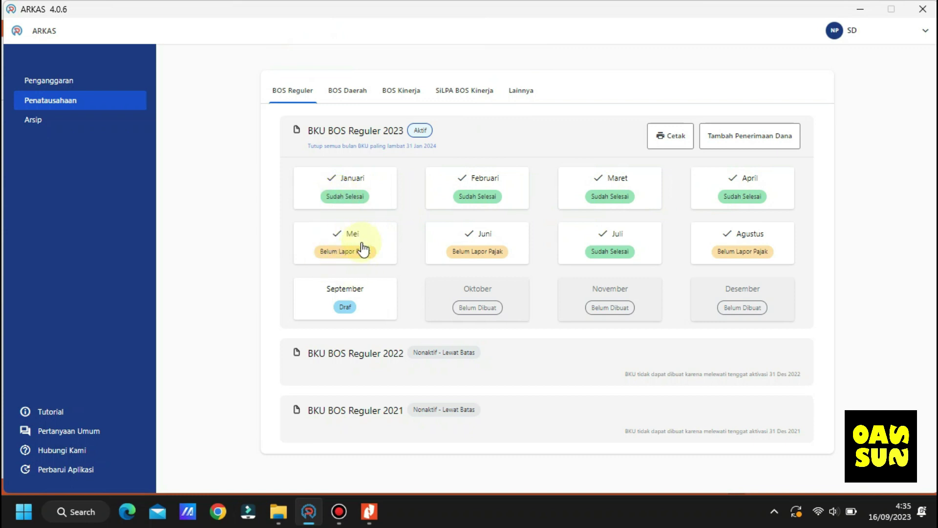
{"action": "left_click", "coordinate": [336, 250]}
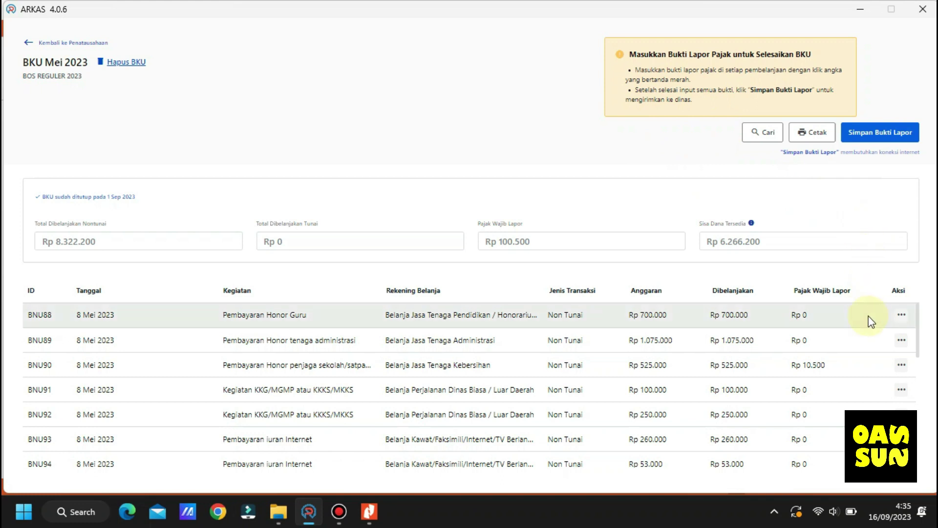
- Scroll the Mei 2023 ledger to find the red tax amounts on BNU102, BNU103 and BNU90
{"action": "scroll", "coordinate": [824, 313], "scroll_direction": "down", "scroll_amount": 3}
{"action": "scroll", "coordinate": [829, 324], "scroll_direction": "down", "scroll_amount": 10}
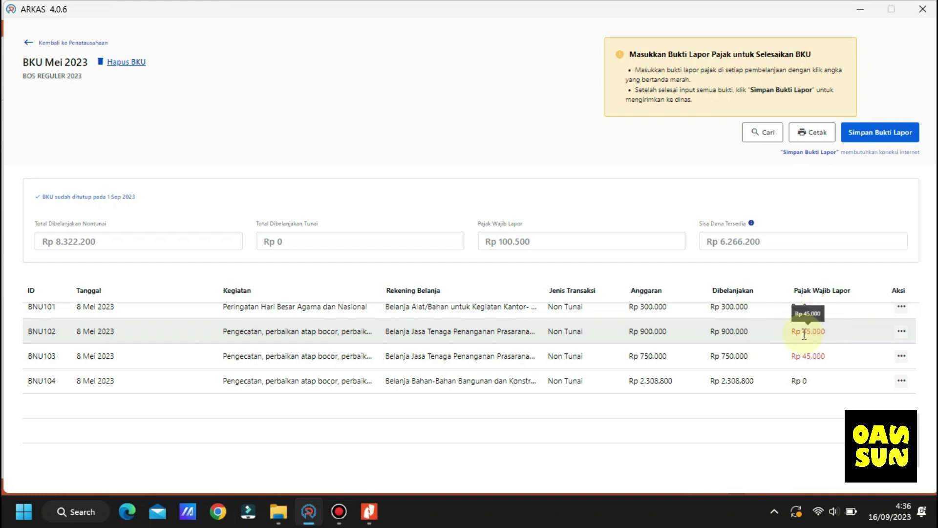
{"action": "scroll", "coordinate": [804, 333], "scroll_direction": "up", "scroll_amount": 7}
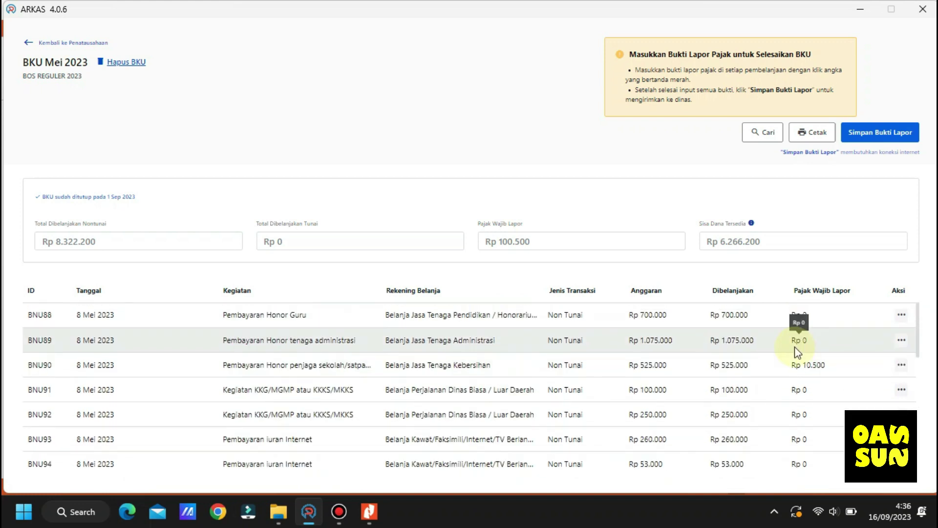
{"action": "scroll", "coordinate": [816, 362], "scroll_direction": "down", "scroll_amount": 7}
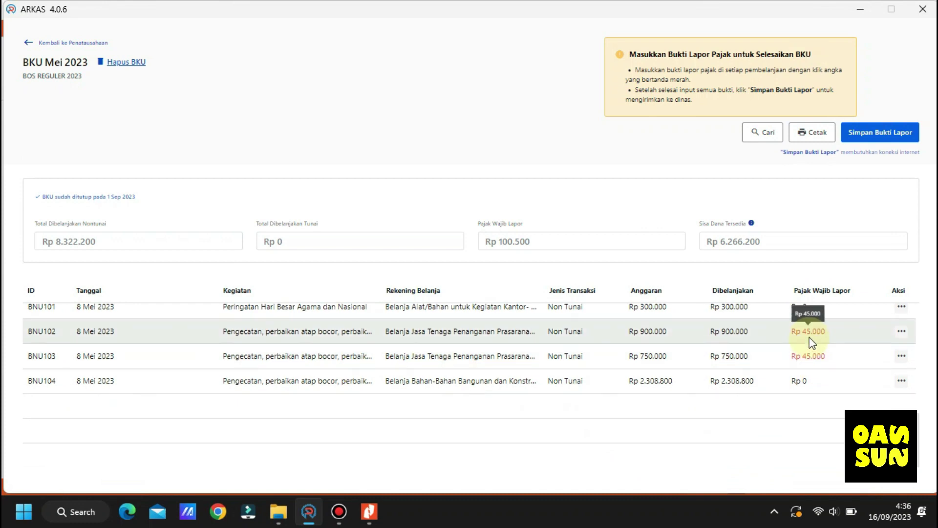
- Start BNU102's Lapor Pajak report and bring up the bank bjb tax receipt PDF
{"action": "left_click", "coordinate": [903, 333]}
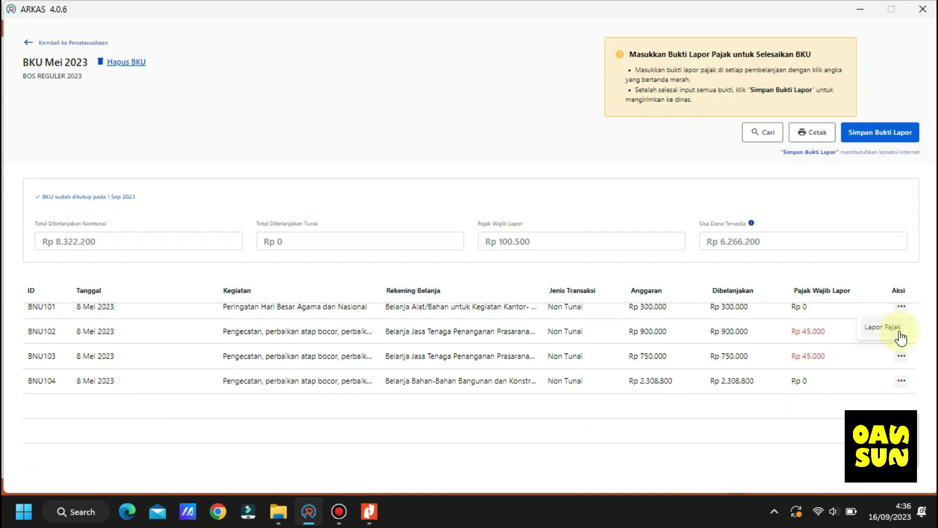
{"action": "left_click", "coordinate": [873, 328]}
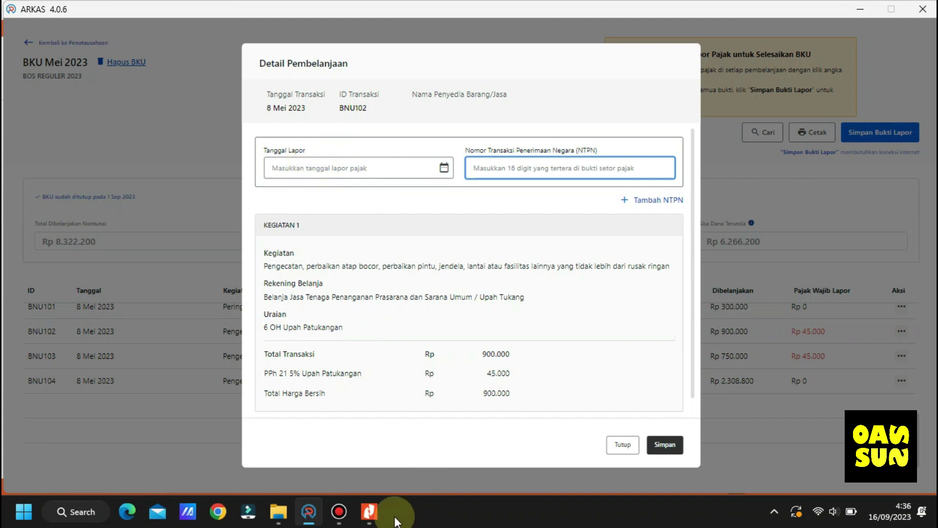
{"action": "left_click", "coordinate": [370, 512]}
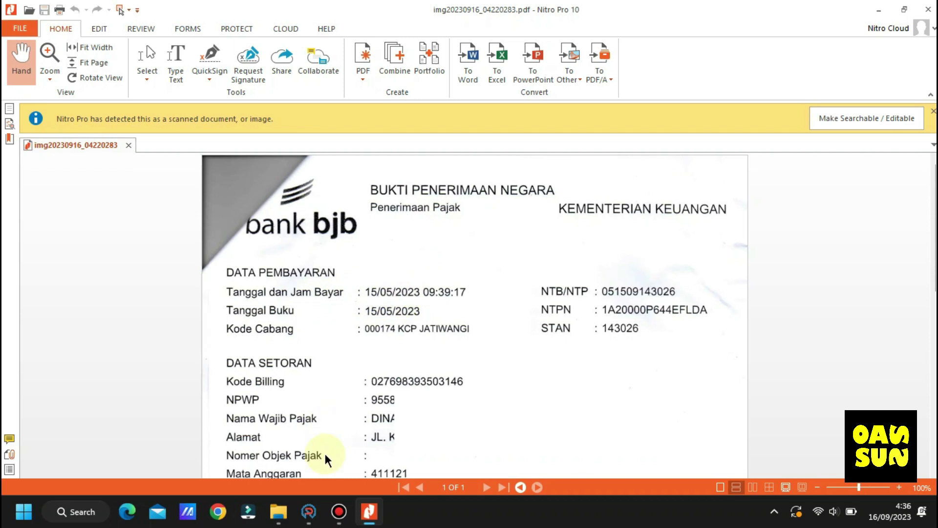
{"action": "left_click", "coordinate": [309, 512]}
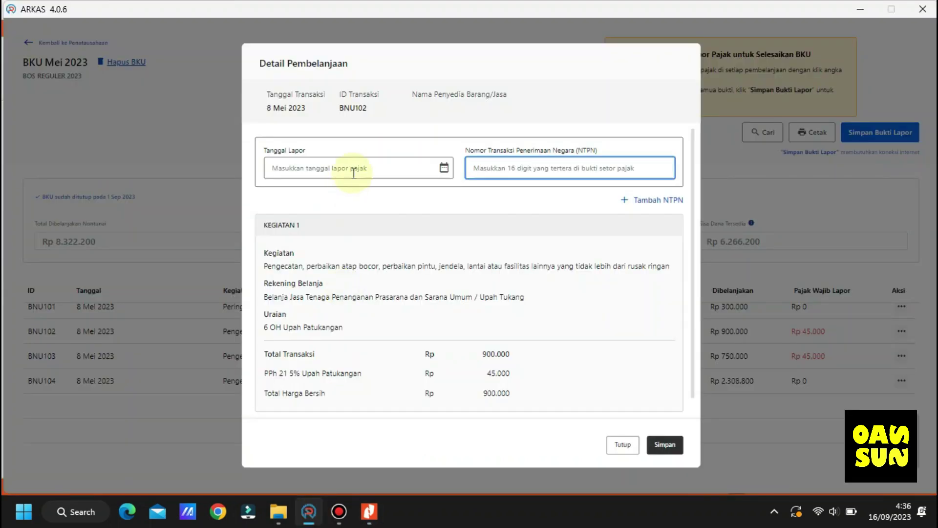
- Set BNU102's Tanggal Lapor to 15 Mei 2023, then return to the tax receipt for its NTPN
{"action": "left_click", "coordinate": [353, 174]}
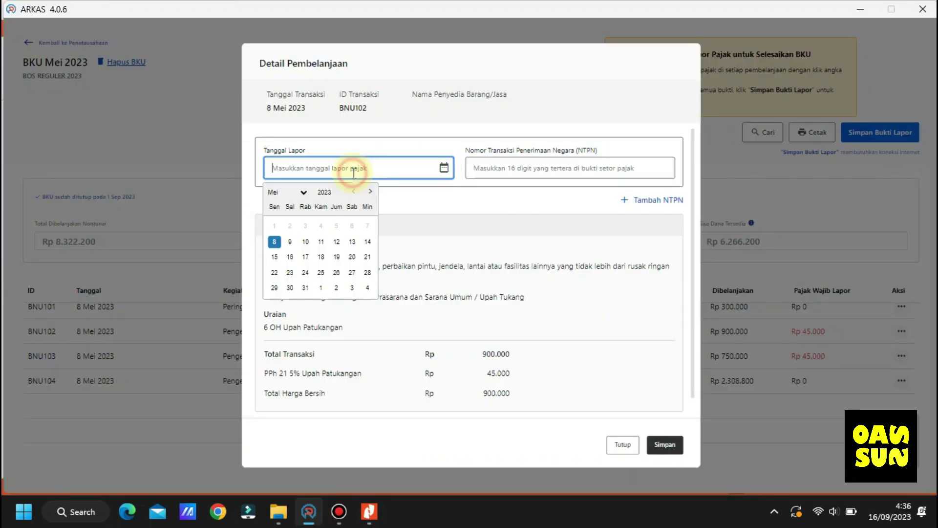
{"action": "left_click", "coordinate": [274, 258]}
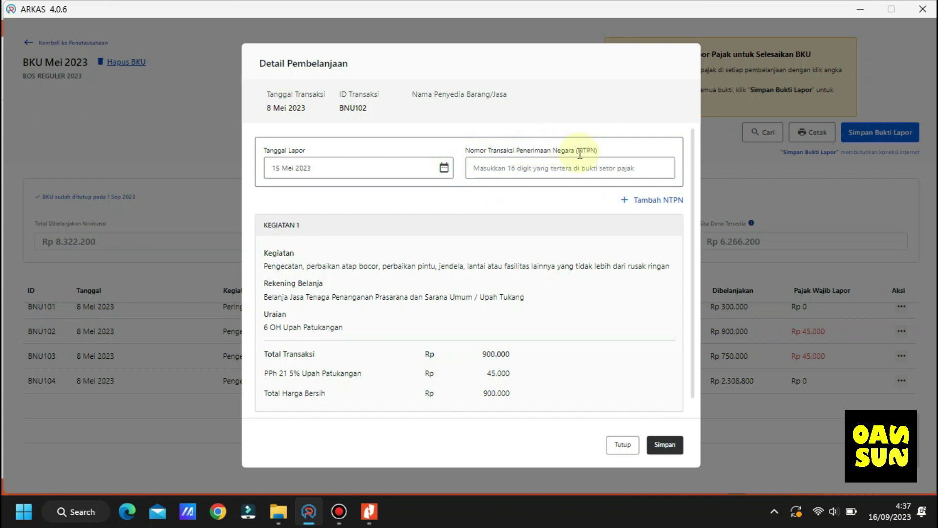
{"action": "left_click", "coordinate": [375, 516]}
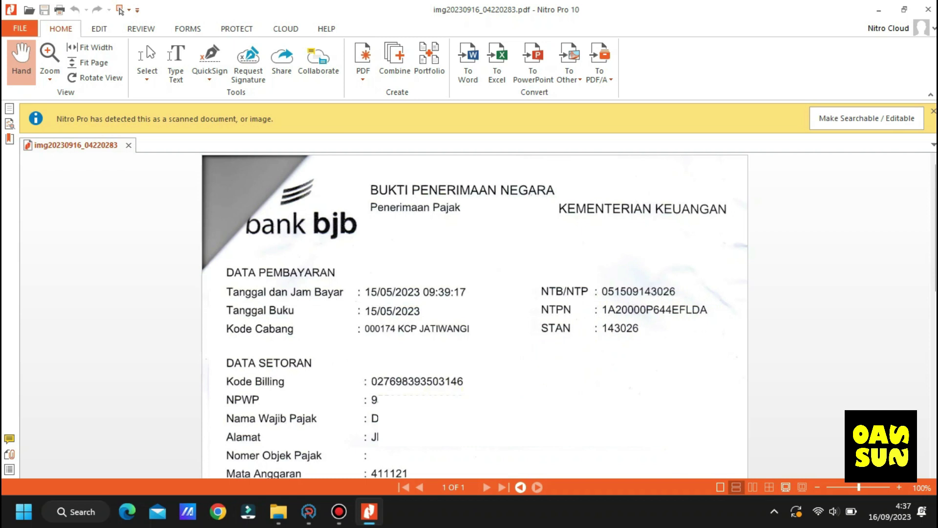
{"action": "left_click", "coordinate": [308, 512]}
{"action": "left_click", "coordinate": [529, 169]}
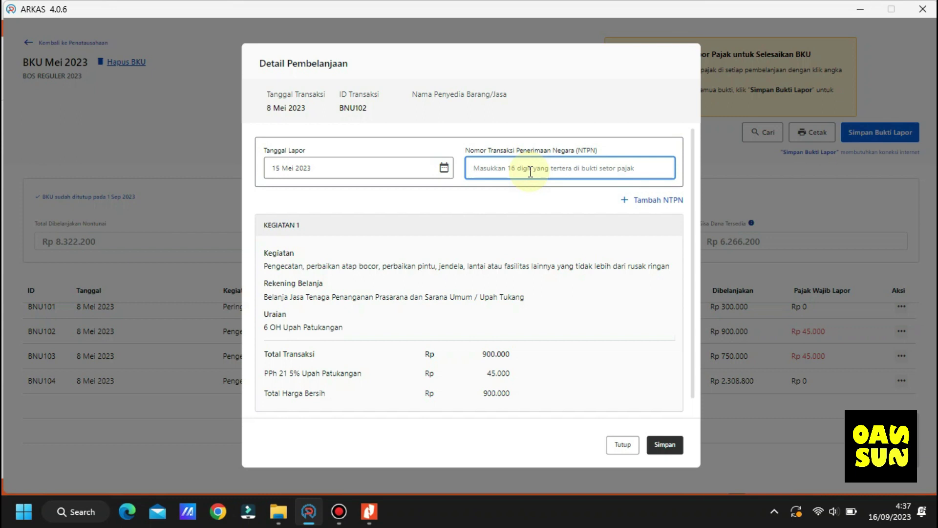
- Paste the receipt's NTPN into BNU102's tax report and save it
{"action": "type", "text": "1a2"}
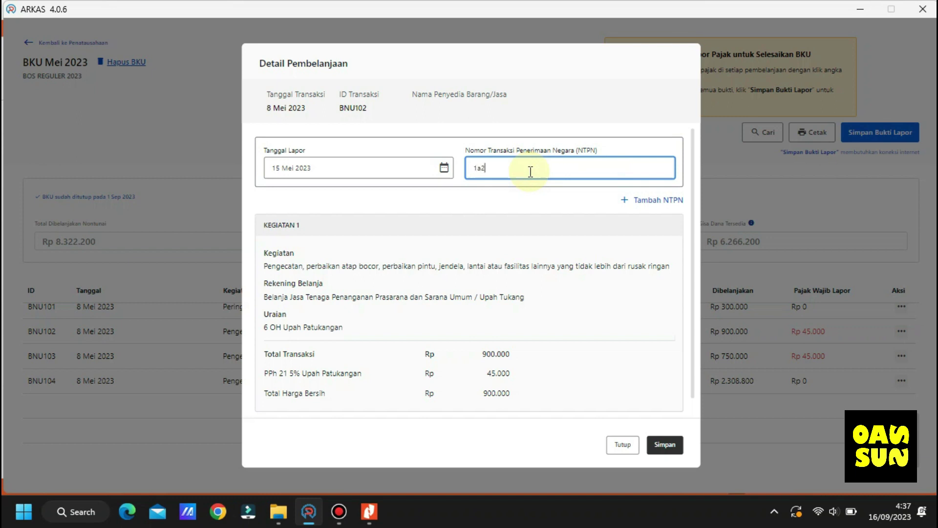
{"action": "key", "text": "BackSpace"}
{"action": "type", "text": "A20000P644EFLDA"}
{"action": "left_click", "coordinate": [679, 447]}
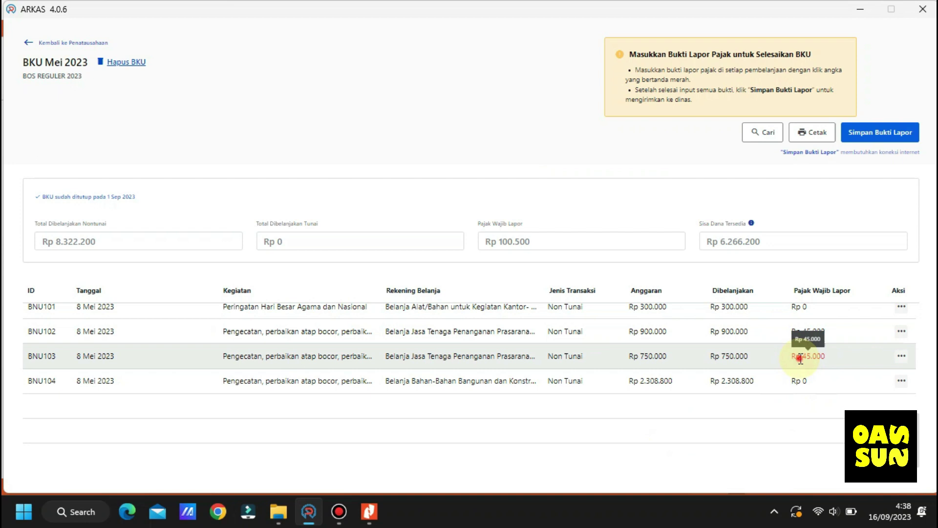
{"action": "left_click", "coordinate": [902, 358]}
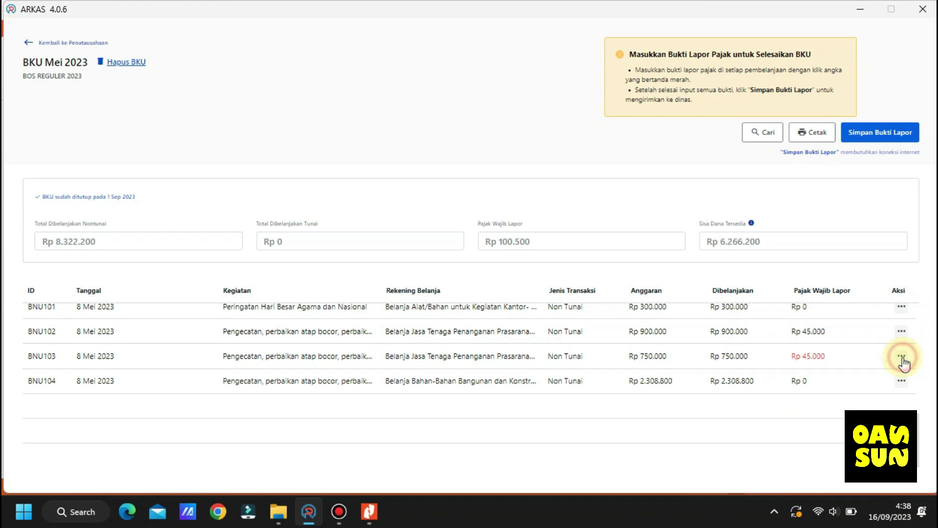
- Report BNU103's tax with date 15 Mei 2023 and the pasted receipt NTPN, and save
{"action": "left_click", "coordinate": [888, 354]}
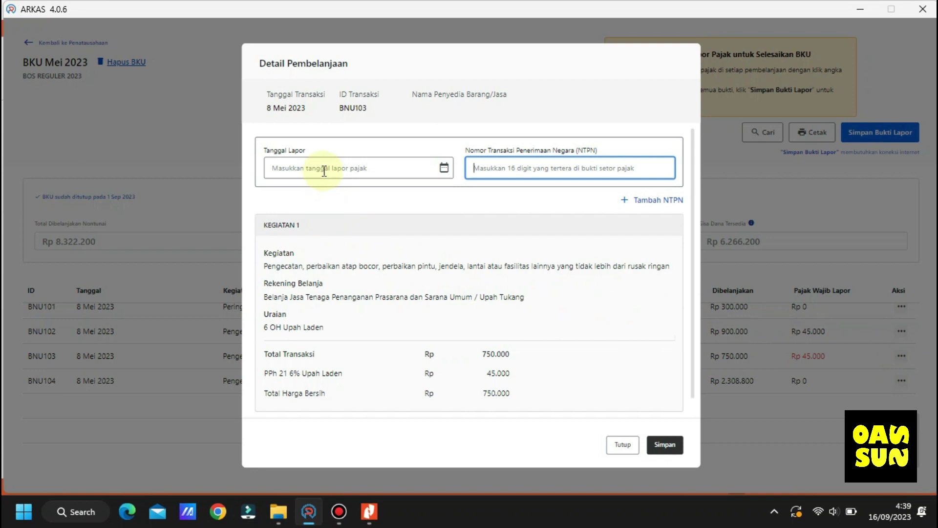
{"action": "left_click", "coordinate": [323, 170]}
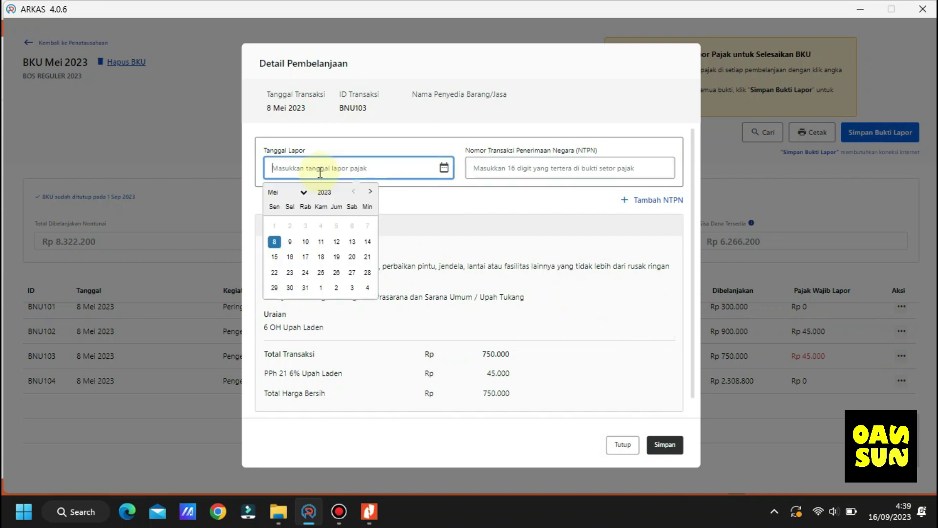
{"action": "left_click", "coordinate": [275, 258]}
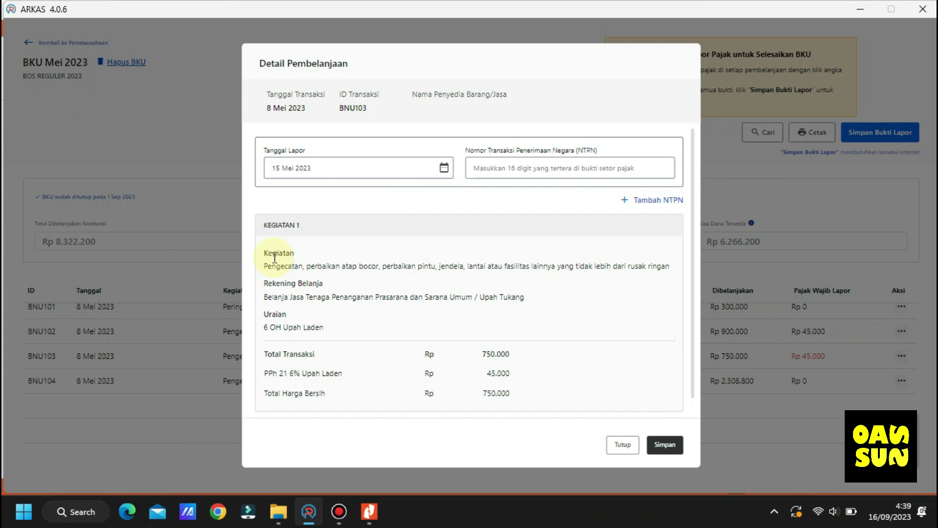
{"action": "left_click", "coordinate": [481, 170]}
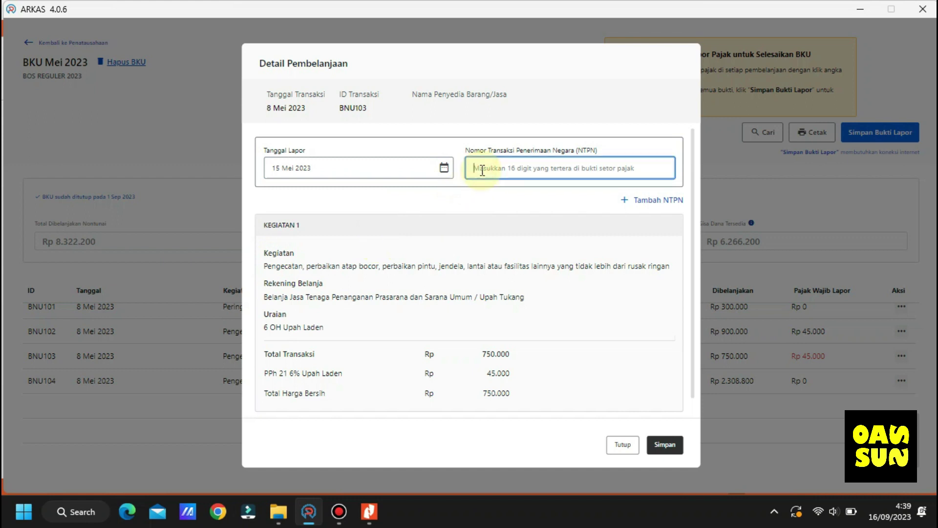
{"action": "type", "text": "D"}
{"action": "type", "text": "4B484ESL8D9F9A7"}
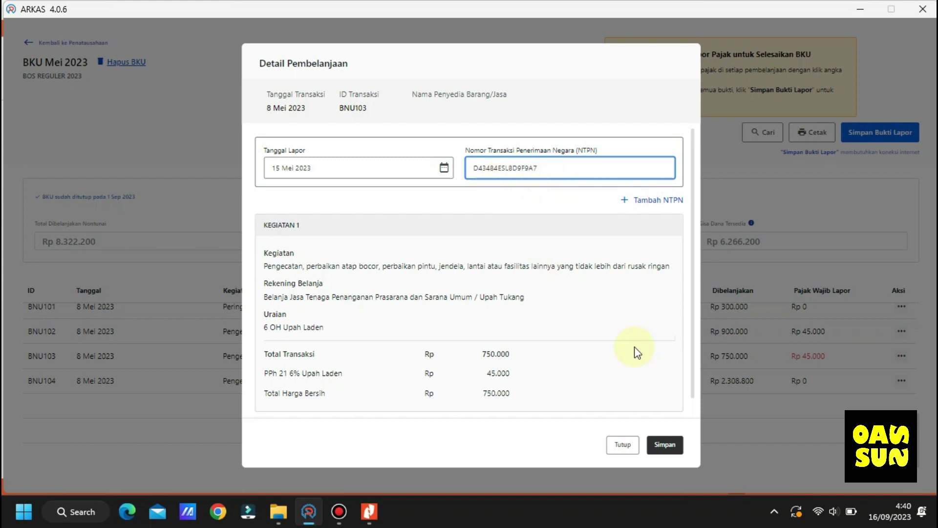
{"action": "left_click", "coordinate": [671, 450]}
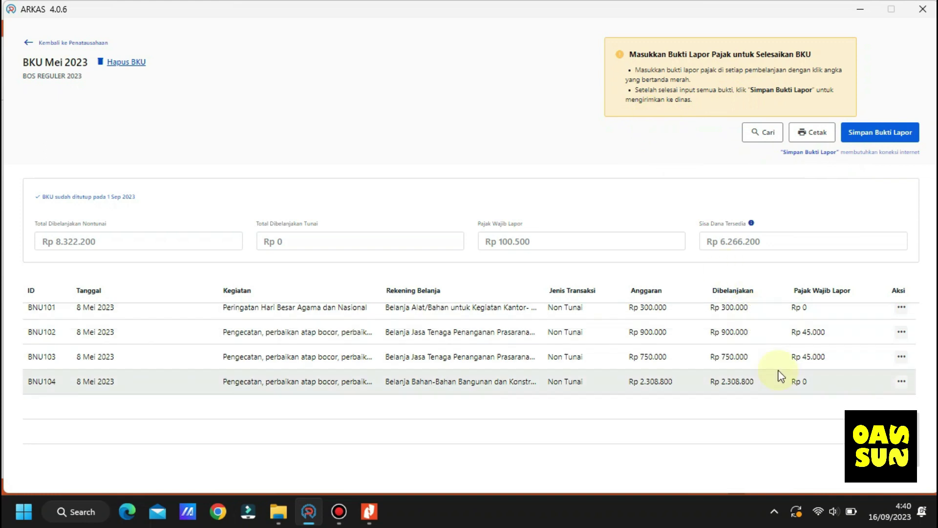
- Check the ledger table, then choose Simpan Bukti Lapor for May's tax report proofs
{"action": "scroll", "coordinate": [781, 376], "scroll_direction": "up", "scroll_amount": 7}
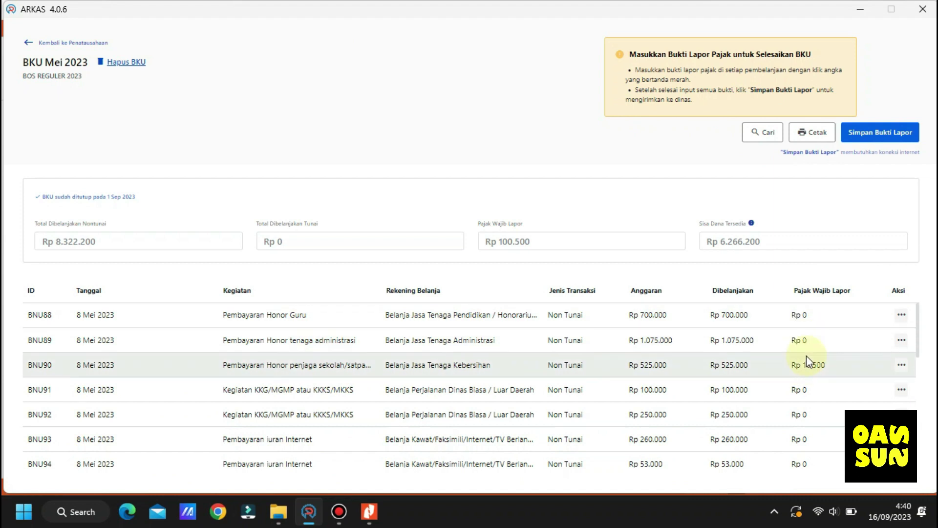
{"action": "scroll", "coordinate": [806, 365], "scroll_direction": "down", "scroll_amount": 7}
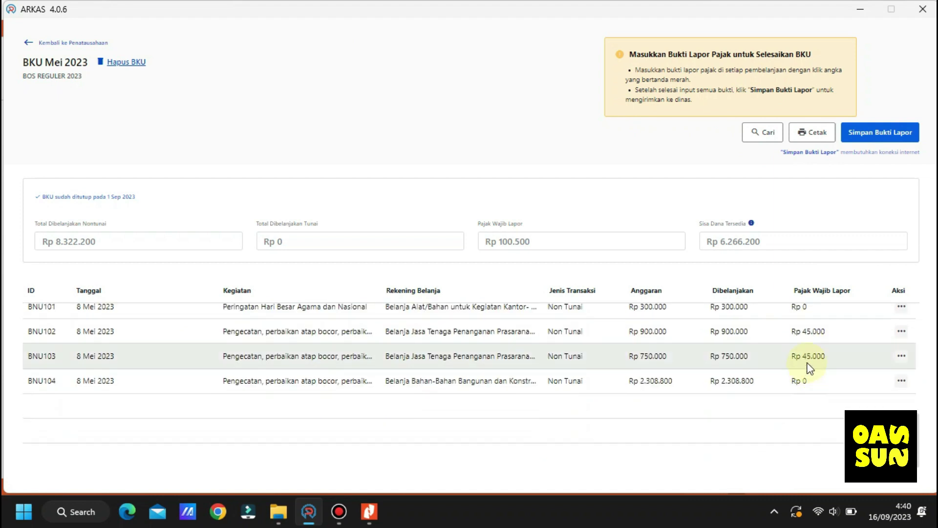
{"action": "left_click", "coordinate": [875, 134]}
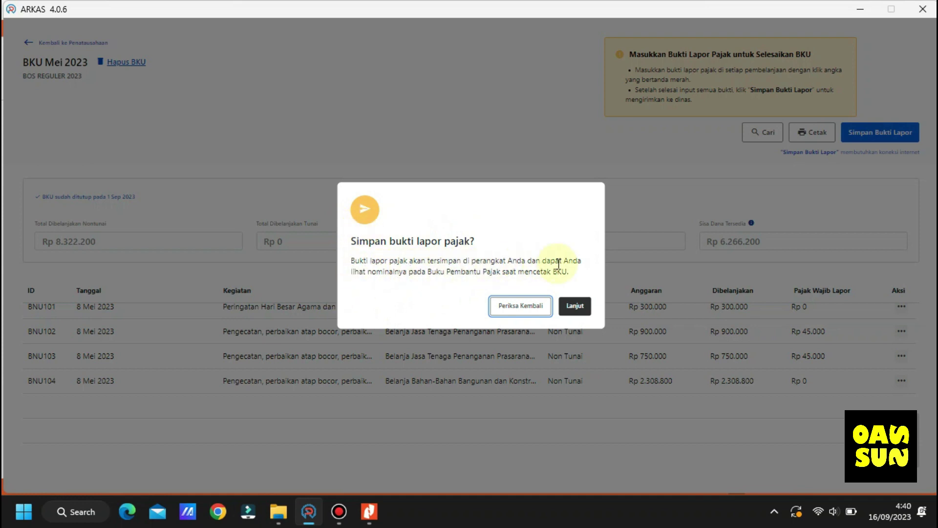
- Confirm saving the proofs and return to Penatausahaan, where Mei shows Sudah Selesai
{"action": "left_click", "coordinate": [576, 307]}
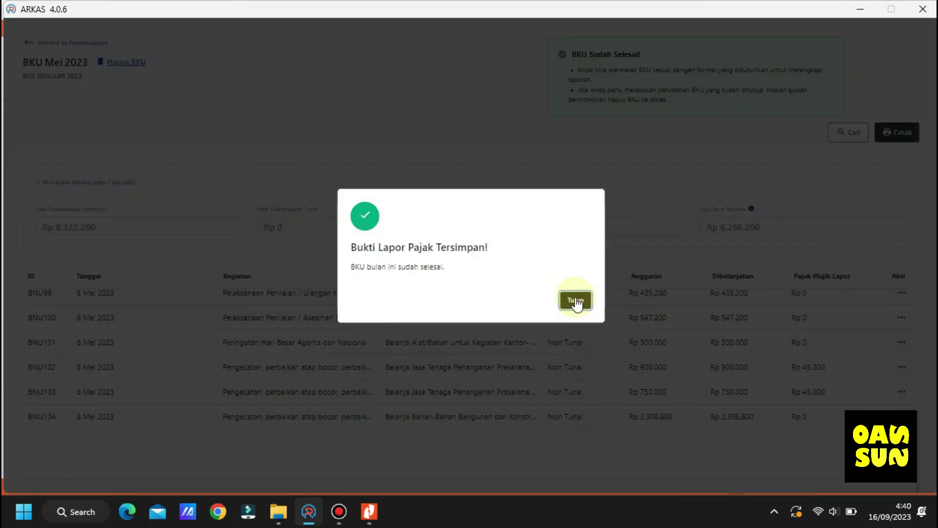
{"action": "left_click", "coordinate": [576, 301]}
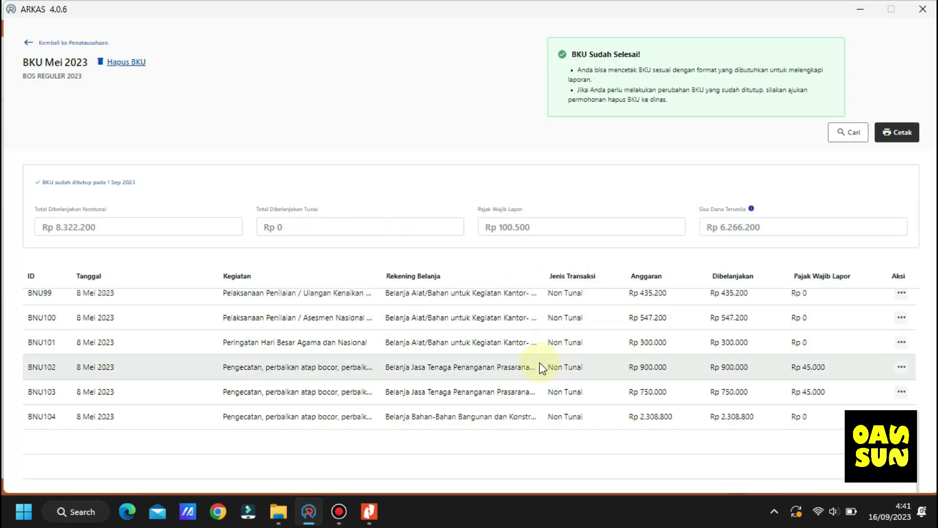
{"action": "left_click", "coordinate": [56, 44]}
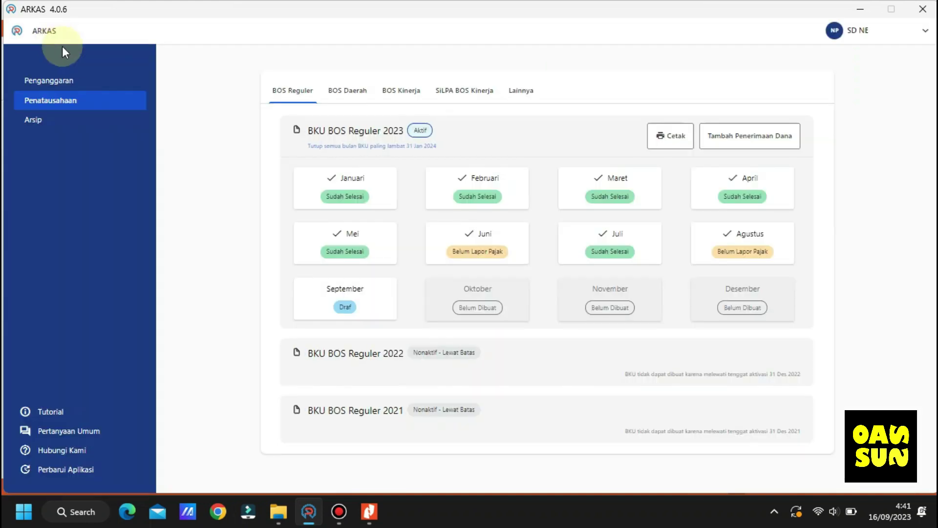